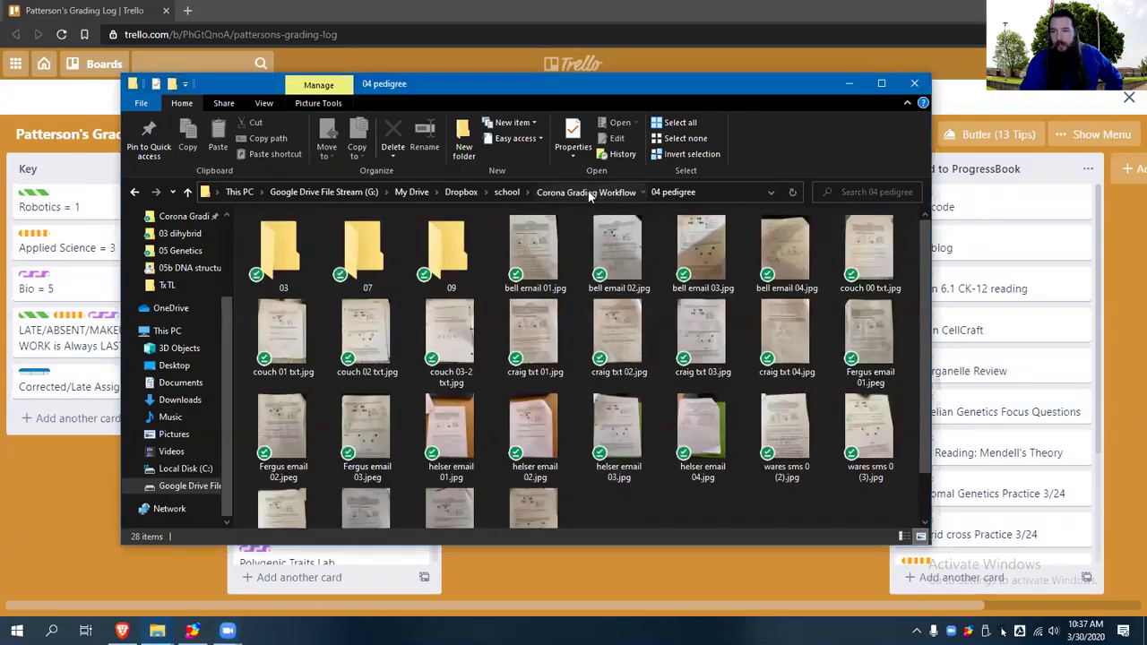
Browse the 05 Nonmendelian Focus Qs and 06 nonmendelian practice folders in Corona Grading Workflow
left_click(585, 191)
double_click(294, 313)
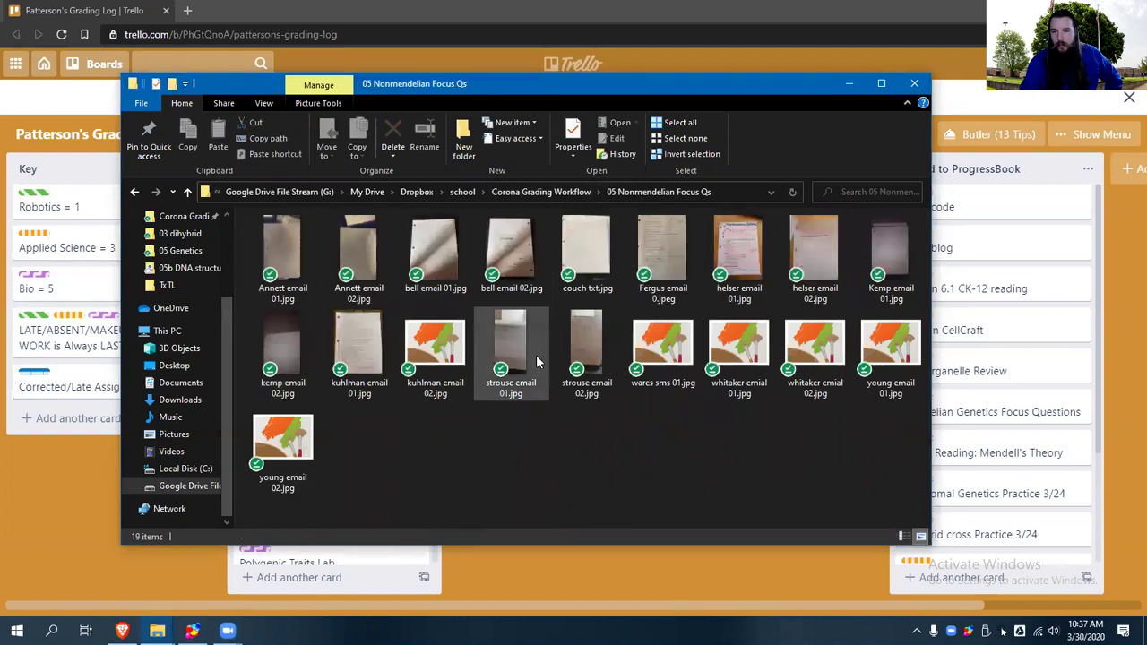
key("BackSpace")
double_click(295, 325)
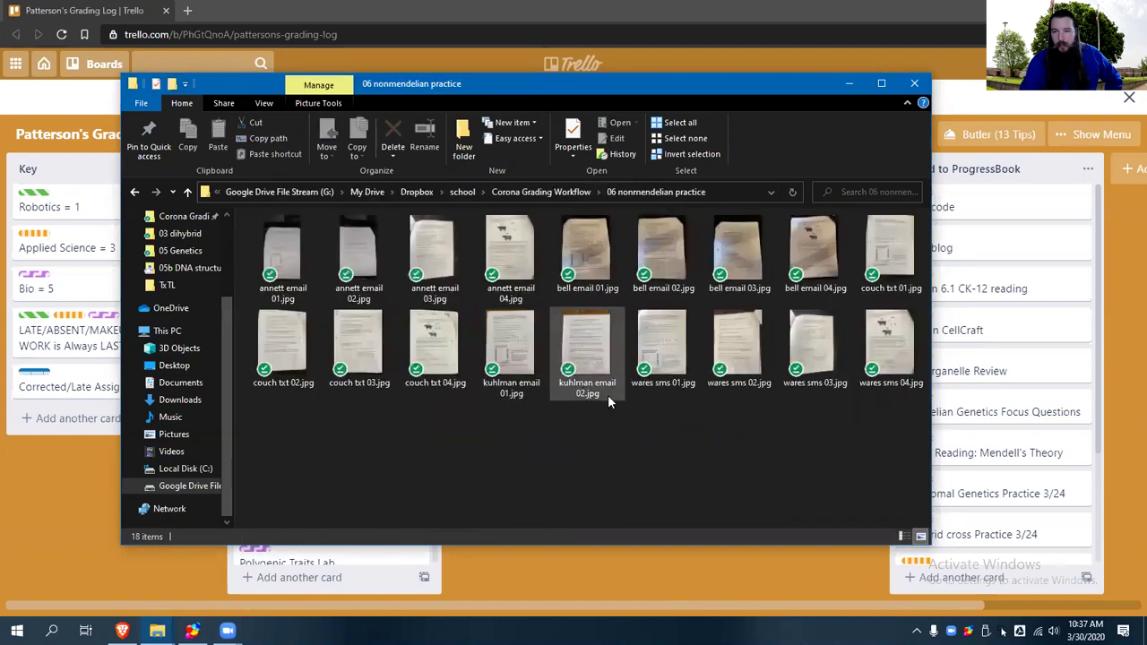
key("BackSpace")
Check the 07 polygenic lab and 02 Autosomal Traits folders, then return to Trello
left_click(311, 347)
double_click(311, 347)
key("BackSpace")
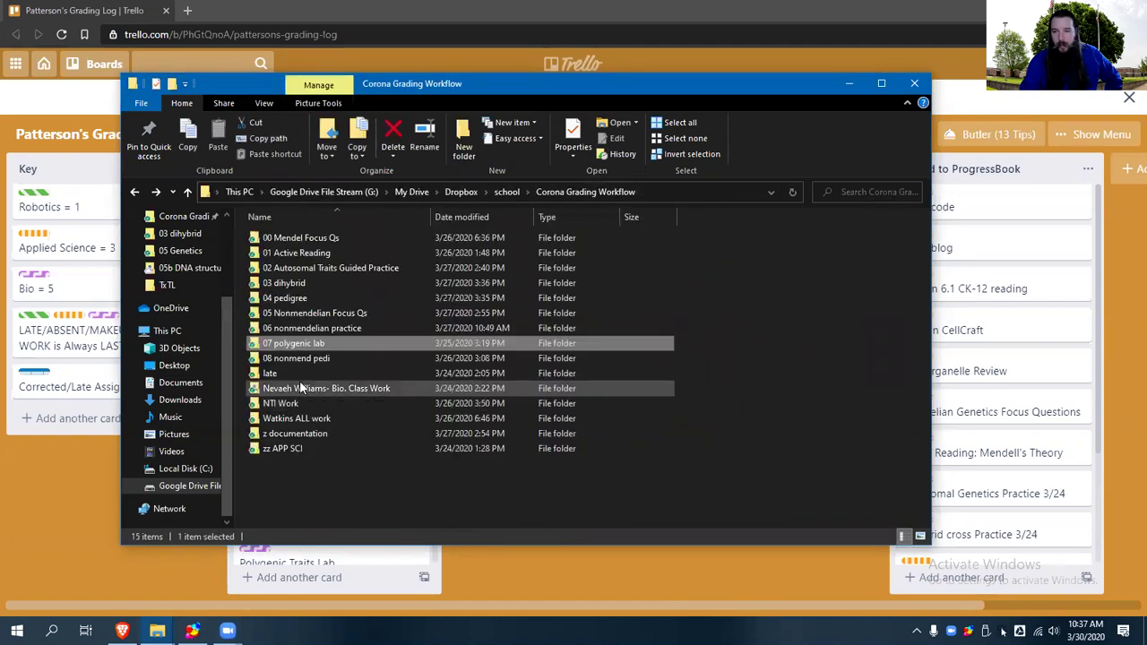
double_click(292, 268)
key("BackSpace")
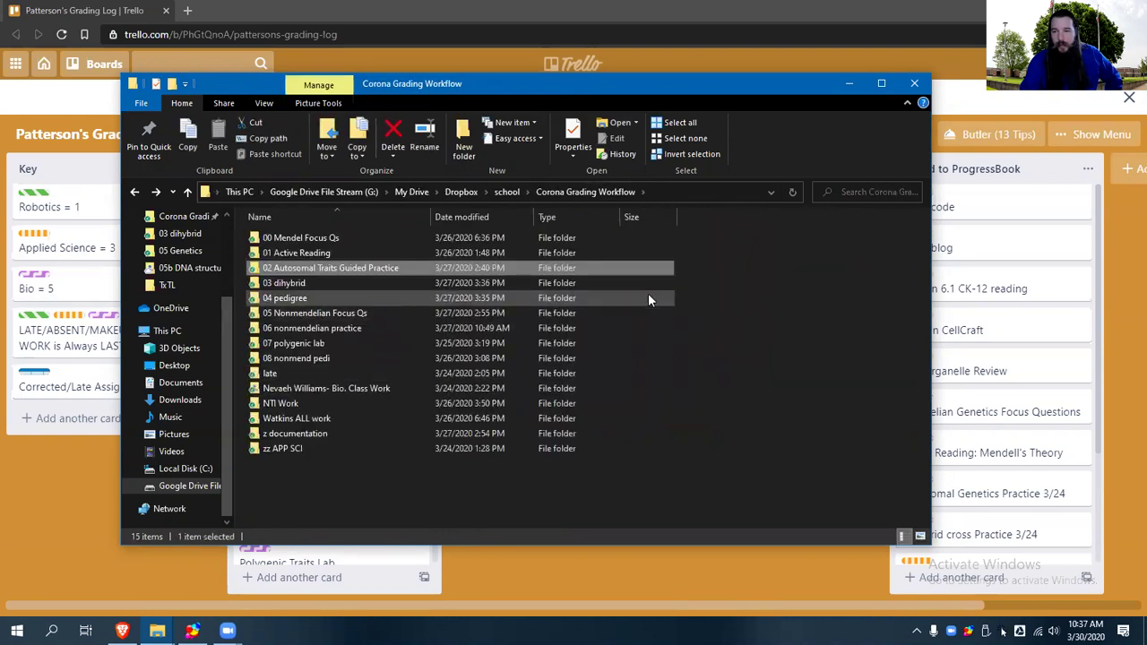
key("alt+Tab")
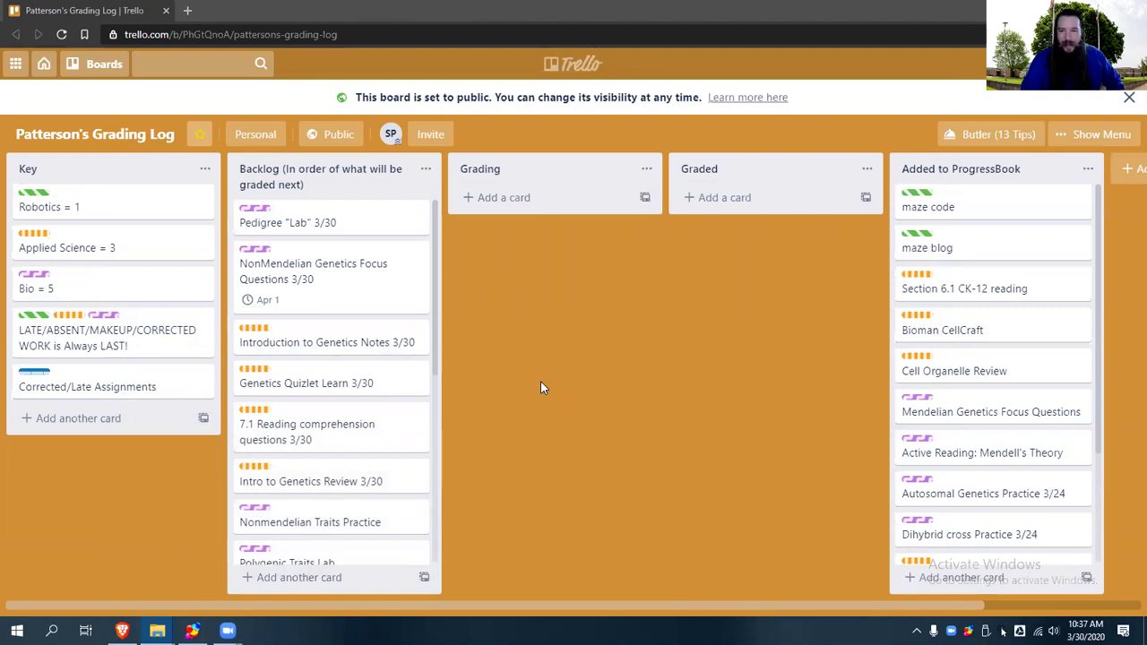
scroll(391, 304, "down", 3)
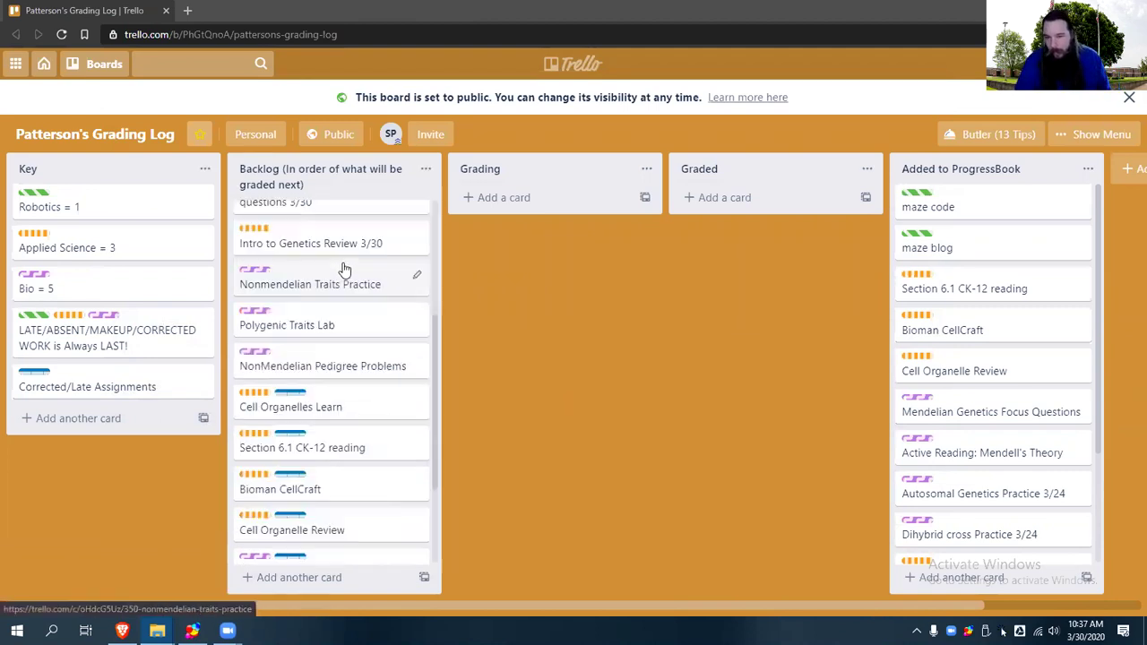
scroll(344, 271, "up", 3)
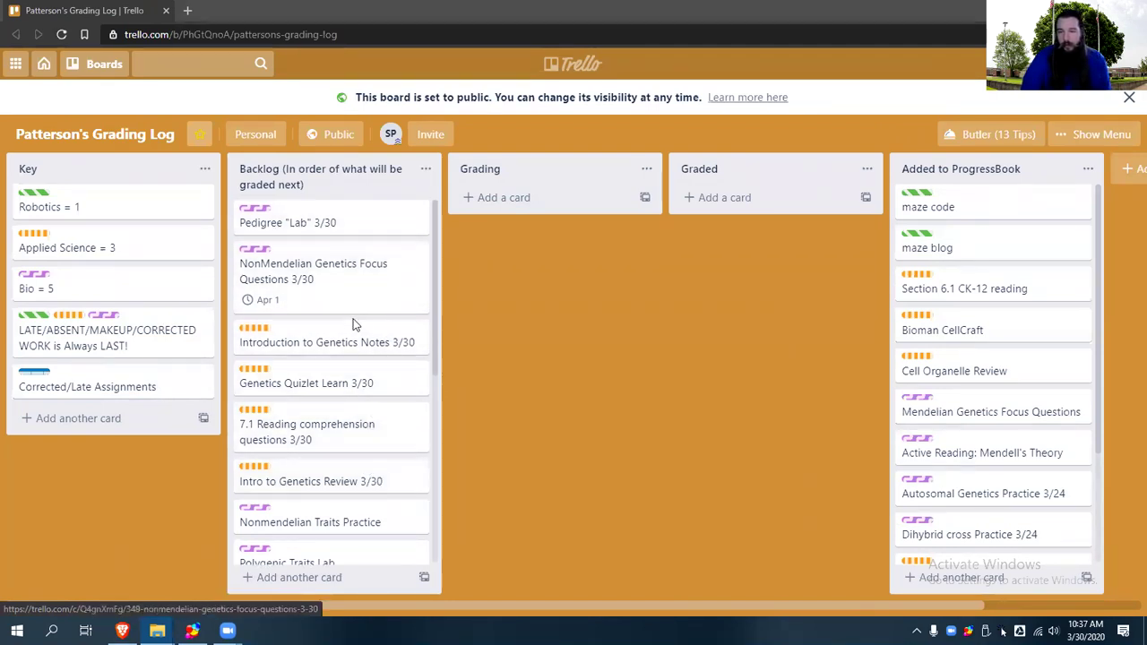
scroll(353, 324, "down", 1)
scroll(352, 324, "down", 3)
scroll(352, 324, "up", 1)
scroll(352, 324, "up", 3)
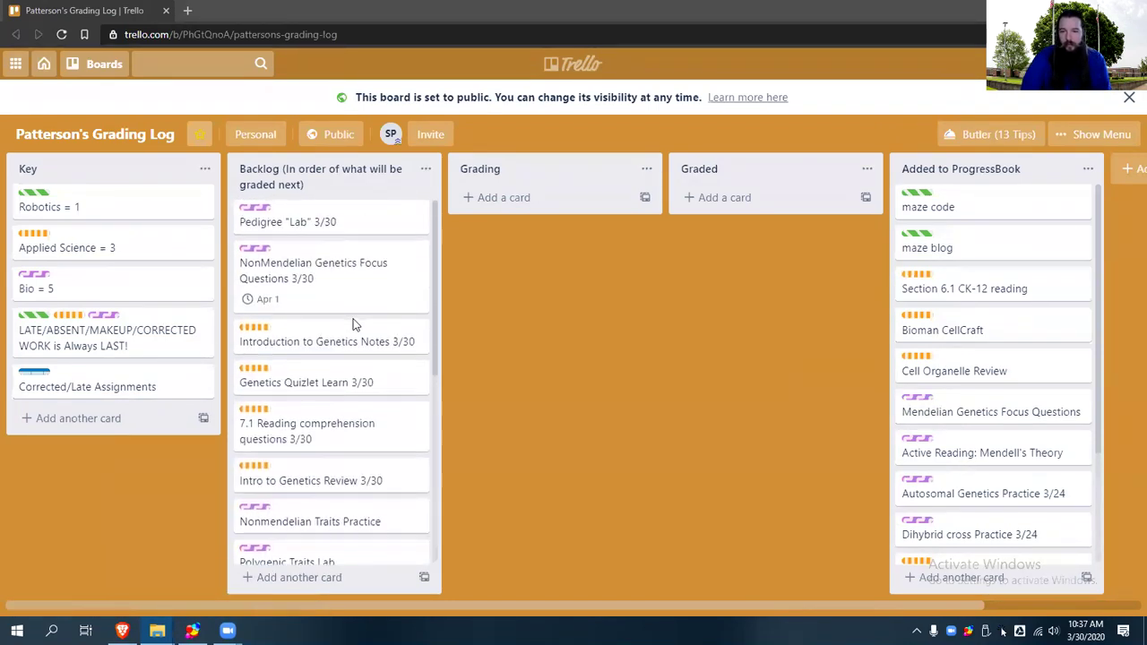
scroll(352, 325, "down", 3)
scroll(352, 325, "up", 3)
scroll(352, 324, "down", 3)
scroll(353, 324, "up", 3)
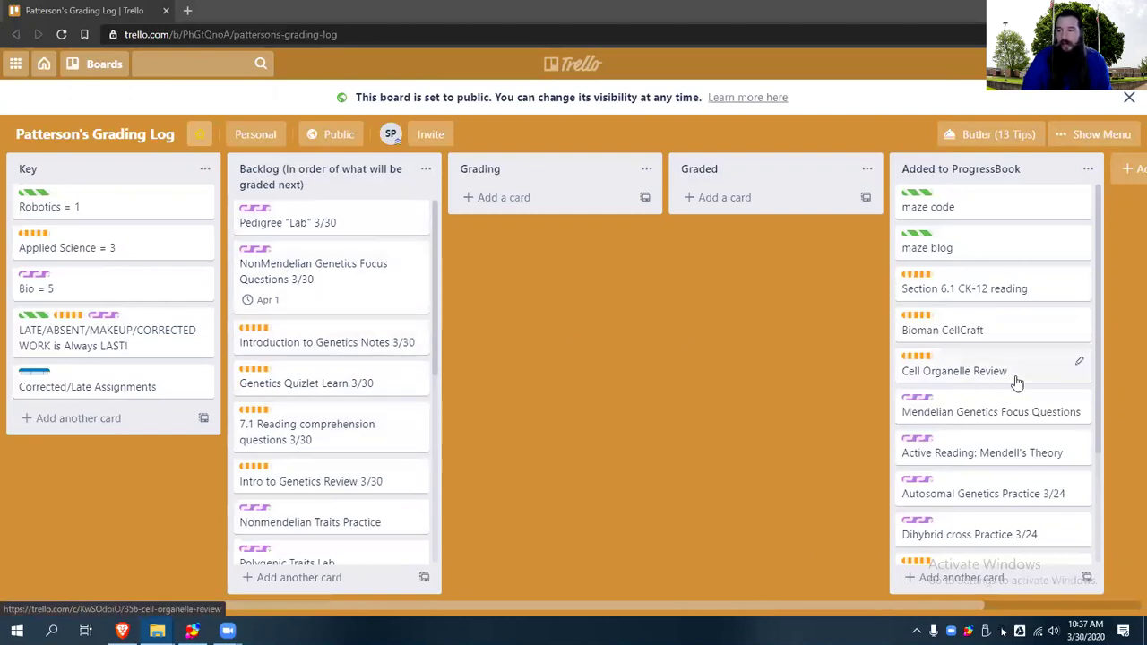
scroll(977, 376, "down", 3)
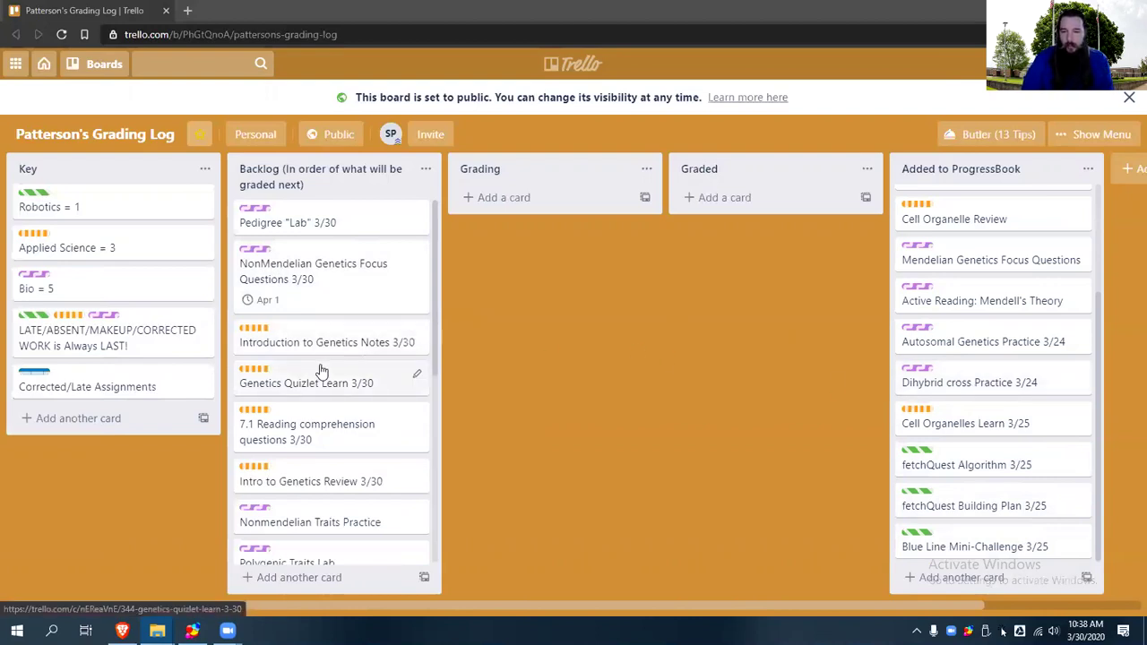
scroll(318, 363, "down", 2)
scroll(320, 368, "up", 2)
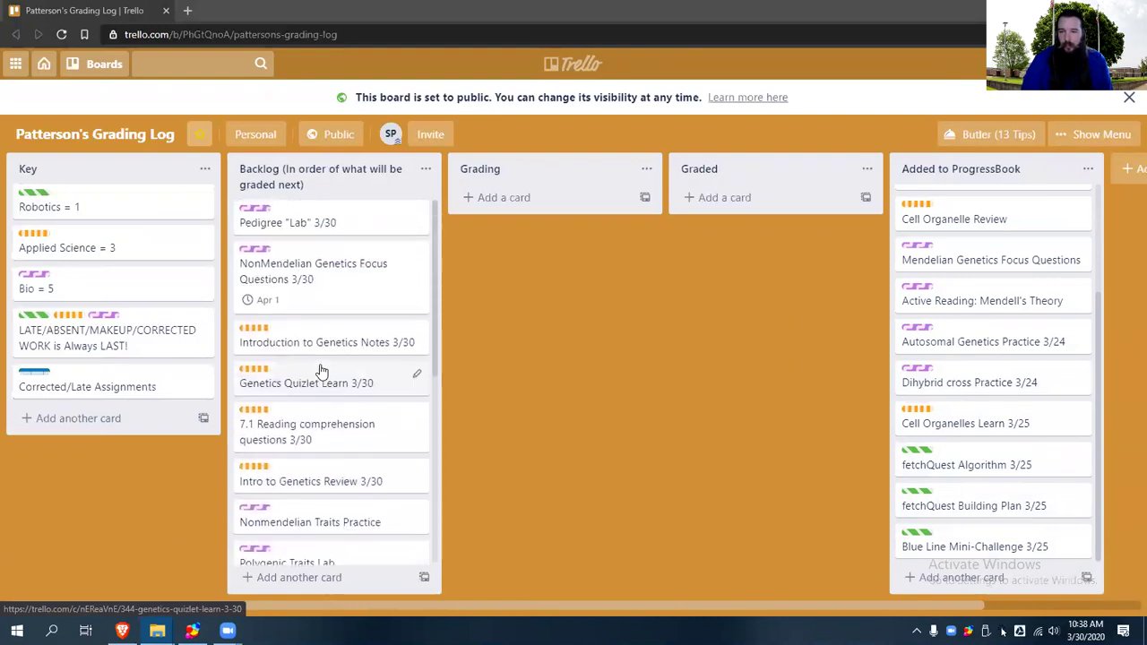
scroll(350, 358, "down", 2)
scroll(348, 358, "down", 3)
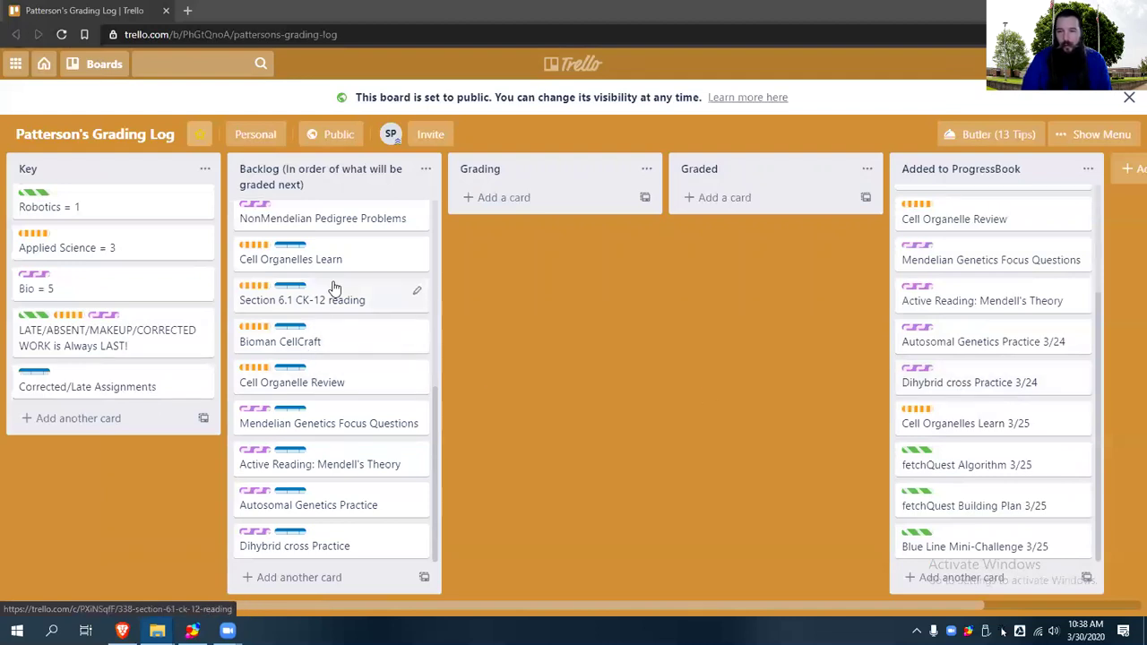
scroll(343, 291, "up", 1)
scroll(342, 291, "up", 3)
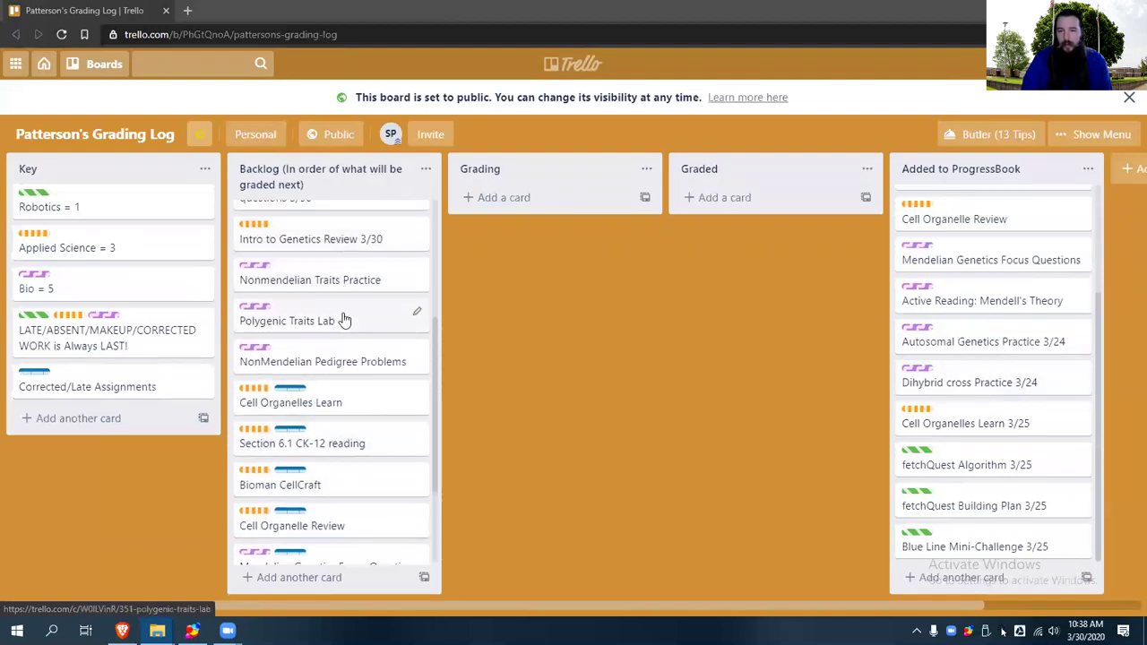
scroll(352, 283, "down", 3)
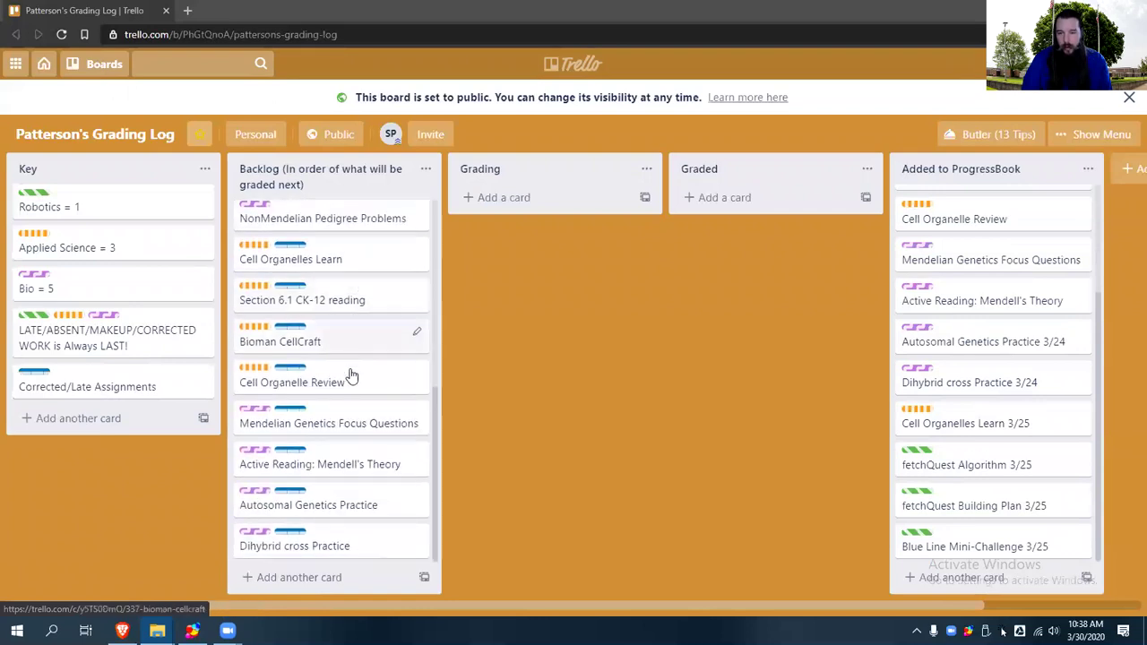
mouse_move(331, 540)
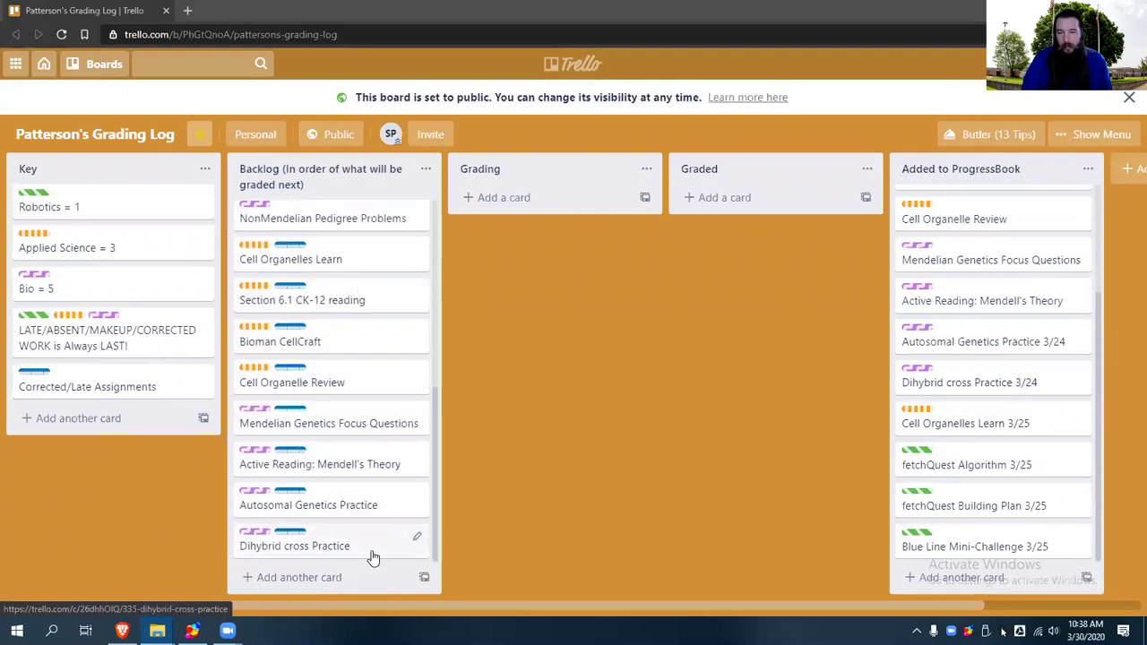
scroll(365, 529, "up", 5)
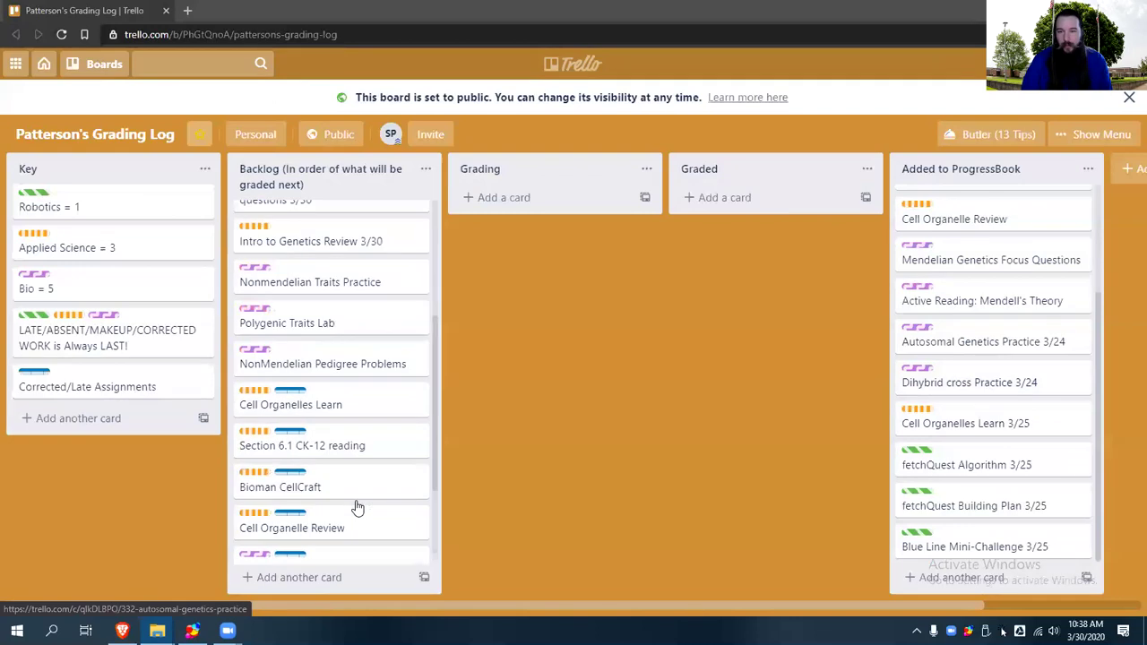
scroll(359, 363, "down", 3)
scroll(354, 362, "down", 2)
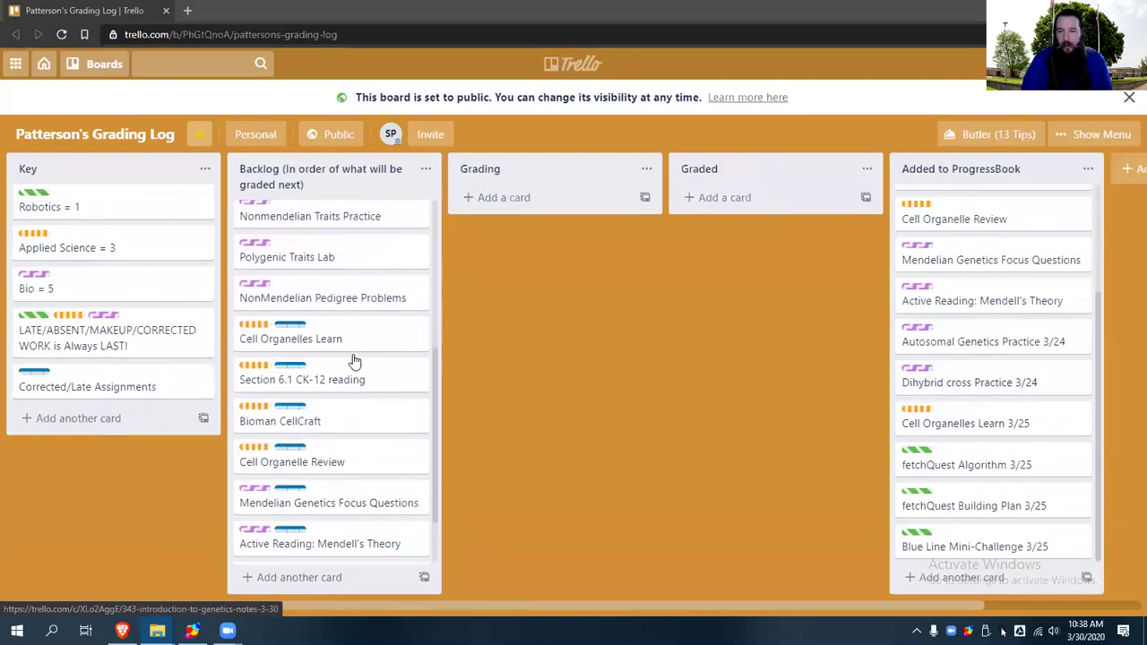
scroll(353, 359, "down", 1)
scroll(372, 519, "up", 5)
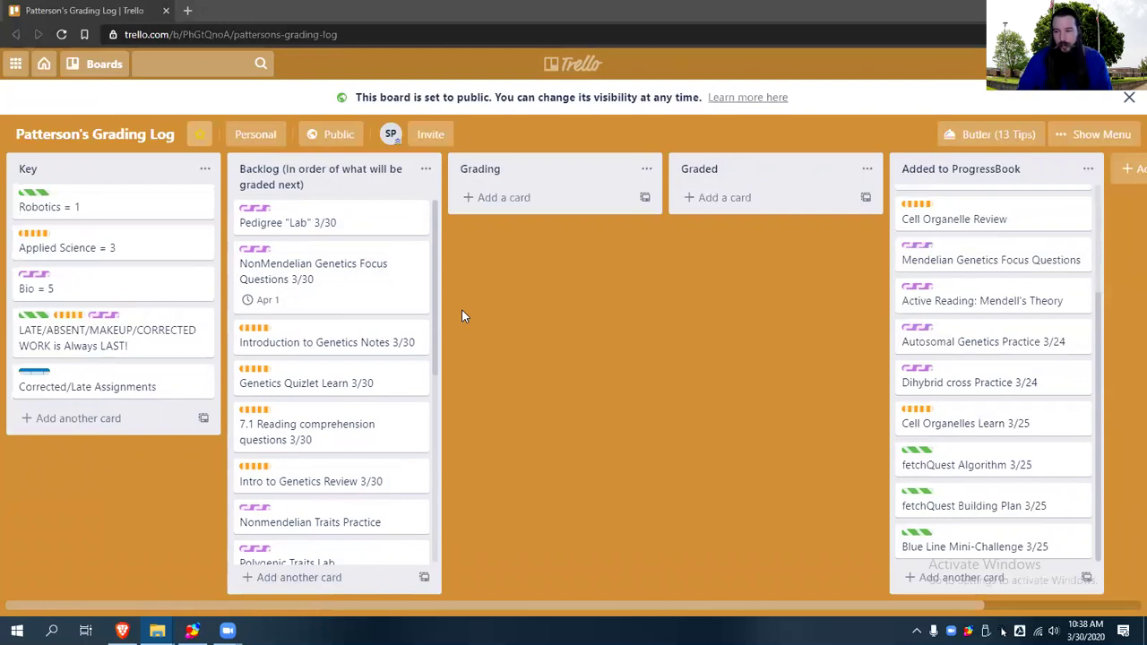
mouse_move(323, 218)
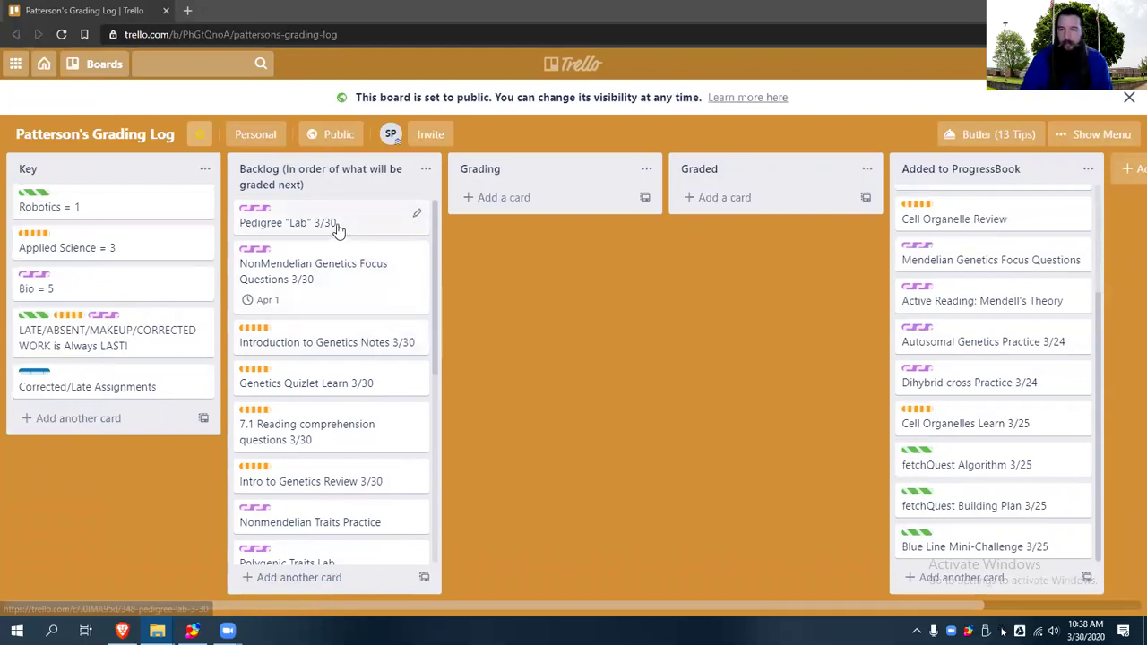
Drag the Pedigree "Lab" 3/30 card from Backlog into the Grading list
mouse_move(337, 230)
left_mouse_down()
mouse_move(550, 215)
mouse_move(537, 231)
left_mouse_up()
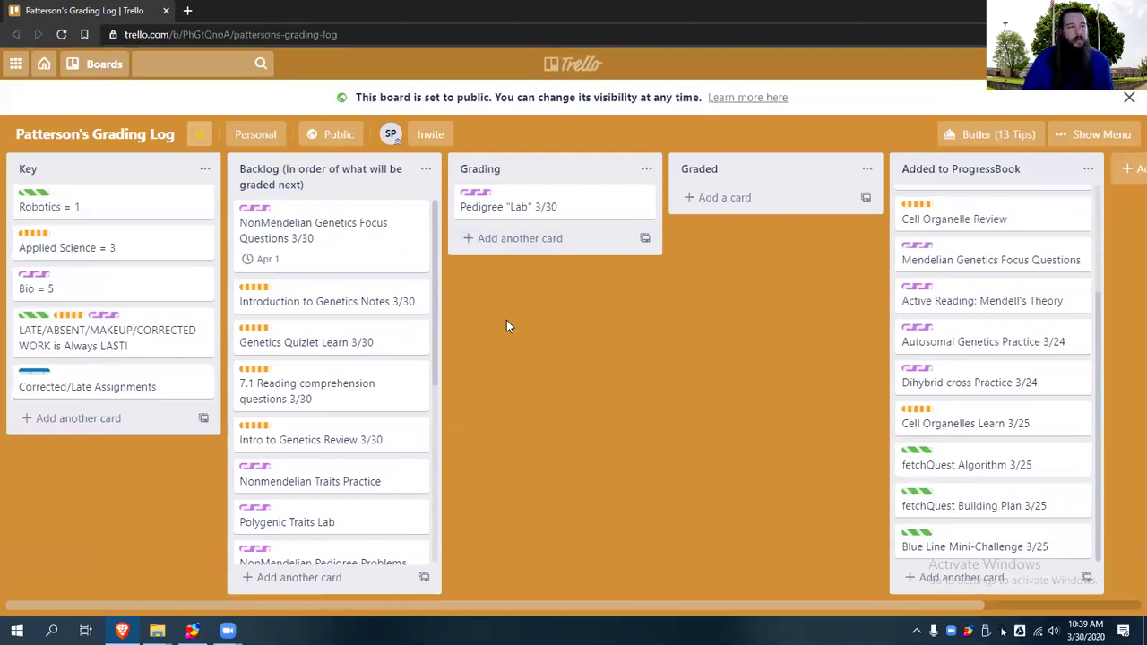
scroll(363, 315, "down", 3)
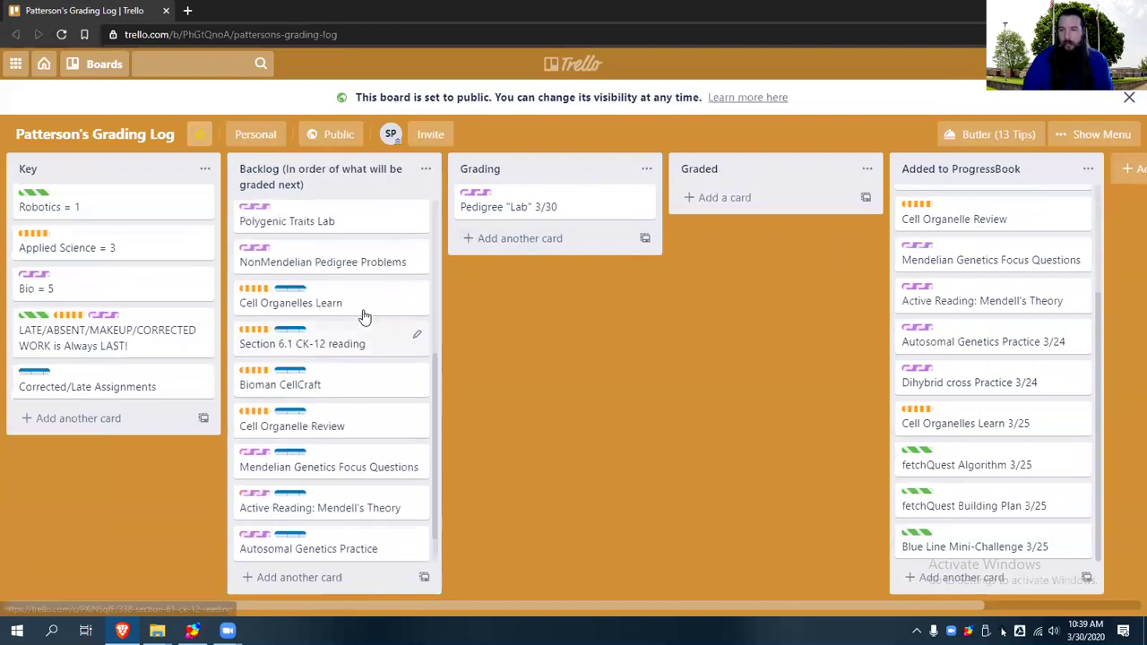
scroll(365, 316, "up", 3)
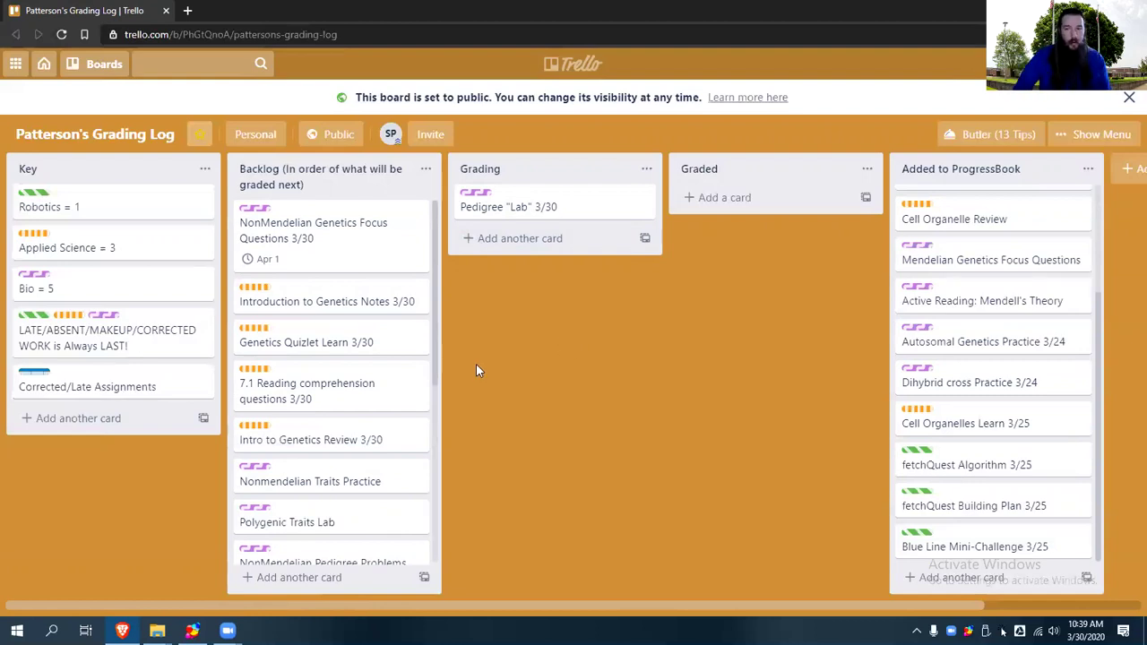
scroll(332, 328, "down", 1)
scroll(349, 412, "down", 4)
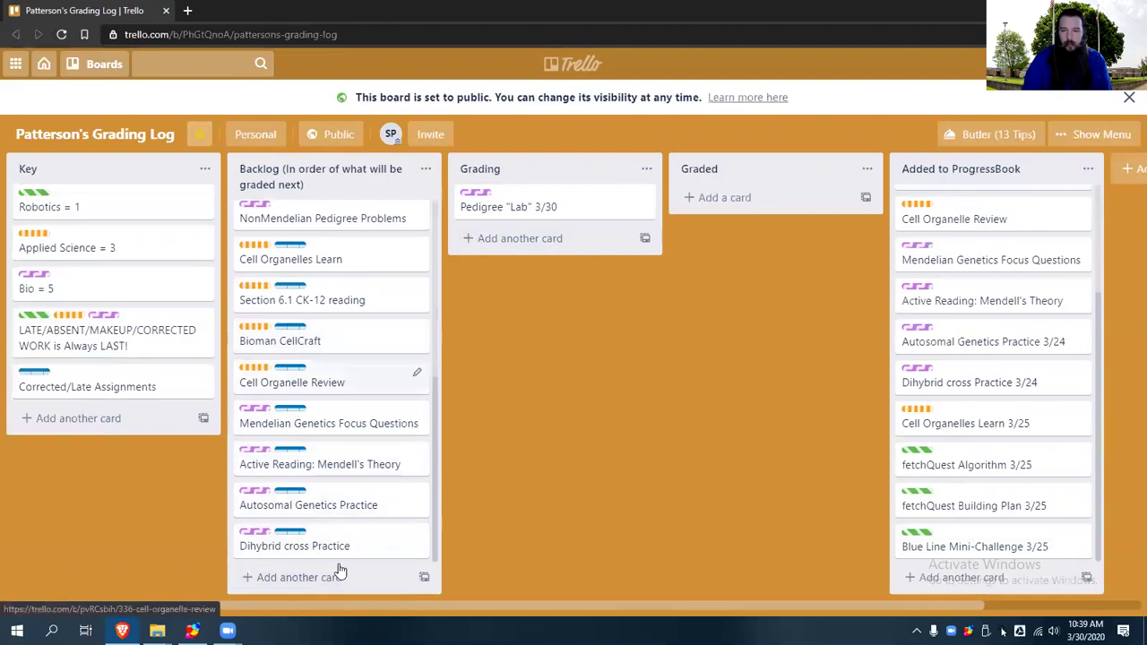
scroll(427, 416, "up", 4)
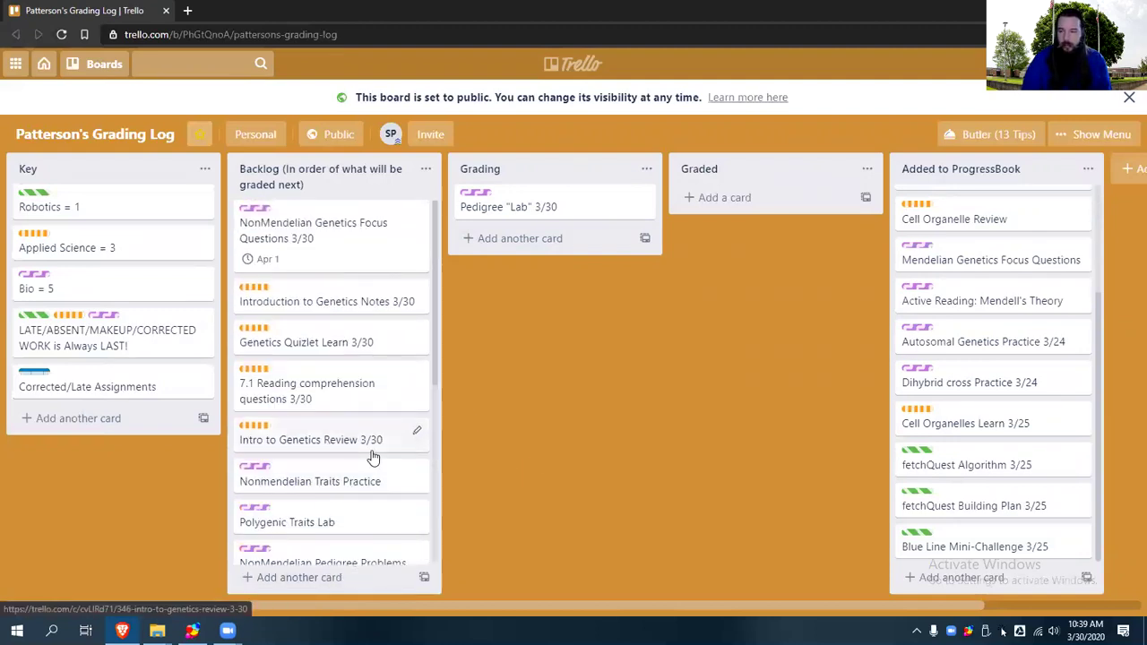
scroll(372, 457, "down", 4)
scroll(373, 457, "up", 4)
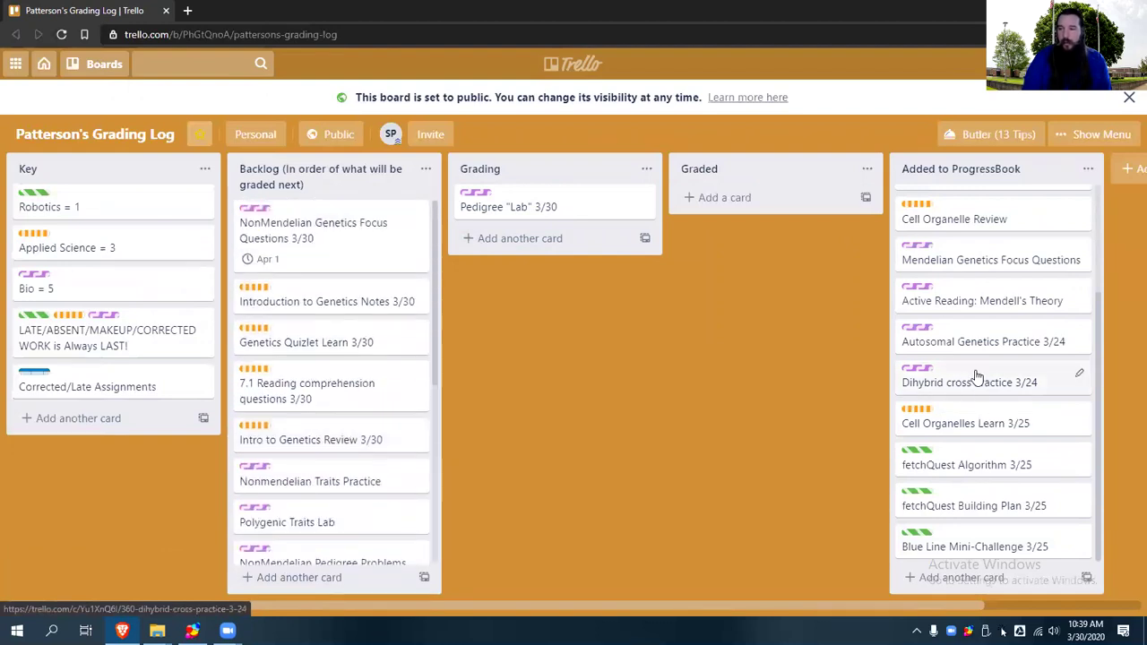
scroll(358, 401, "down", 4)
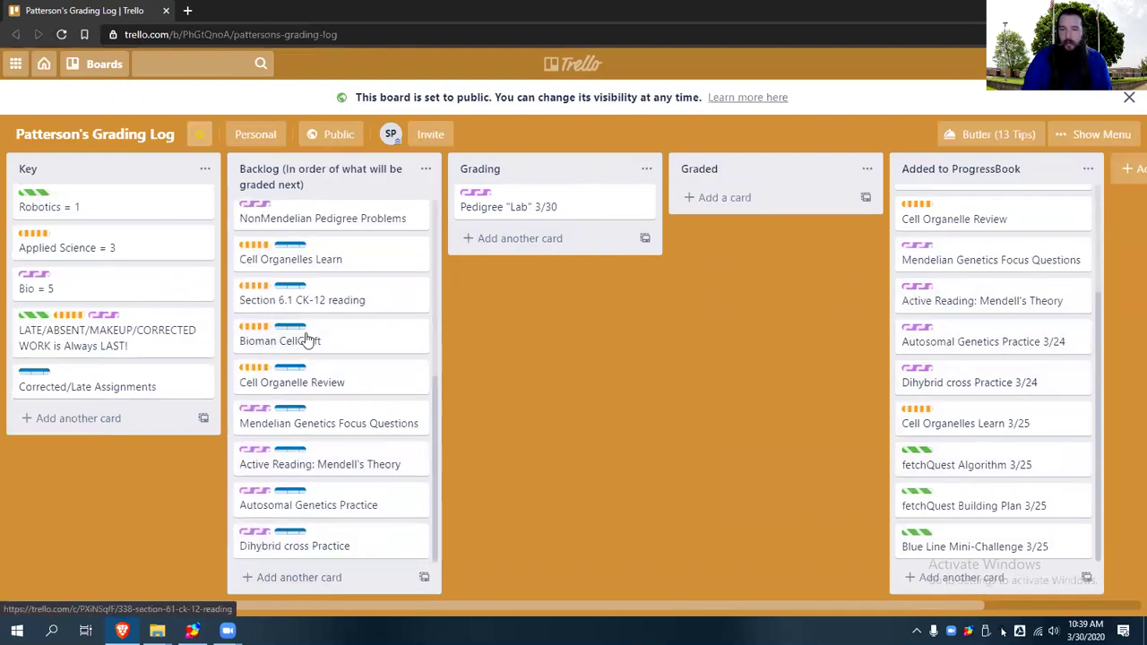
scroll(351, 371, "up", 4)
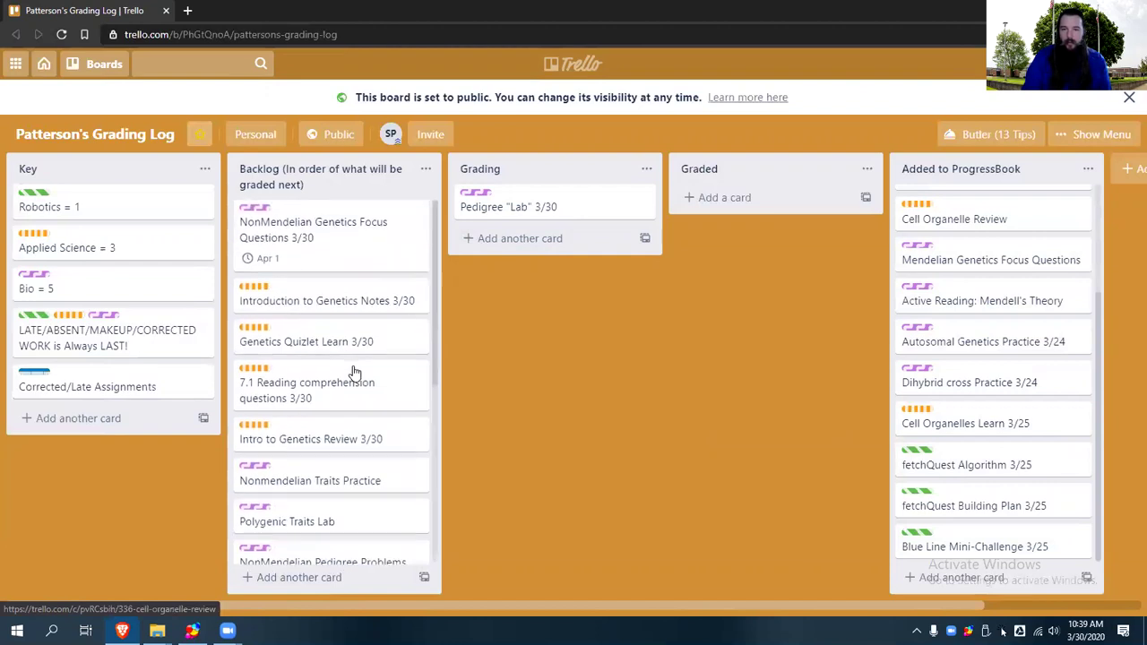
scroll(351, 371, "down", 4)
scroll(354, 373, "up", 4)
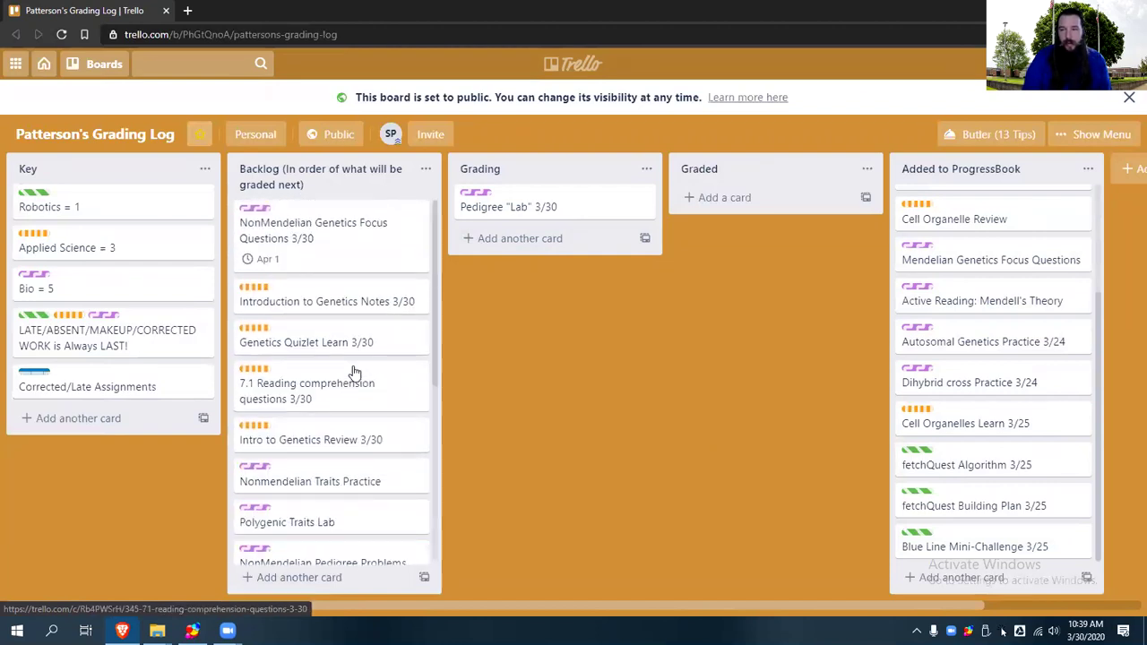